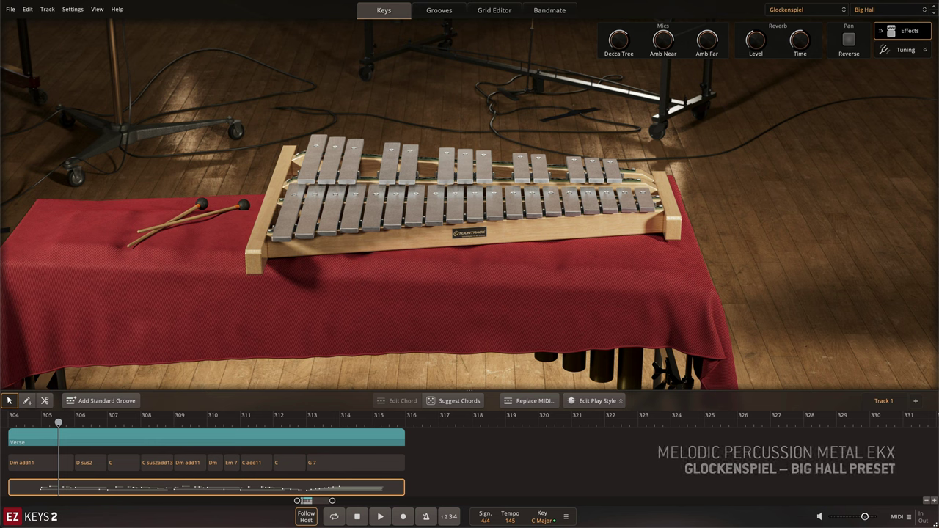
# Step: Start playback of the Ghostenspiel glockenspiel part with the D#m, C#, B maj7 Verse
pyautogui.press('space')
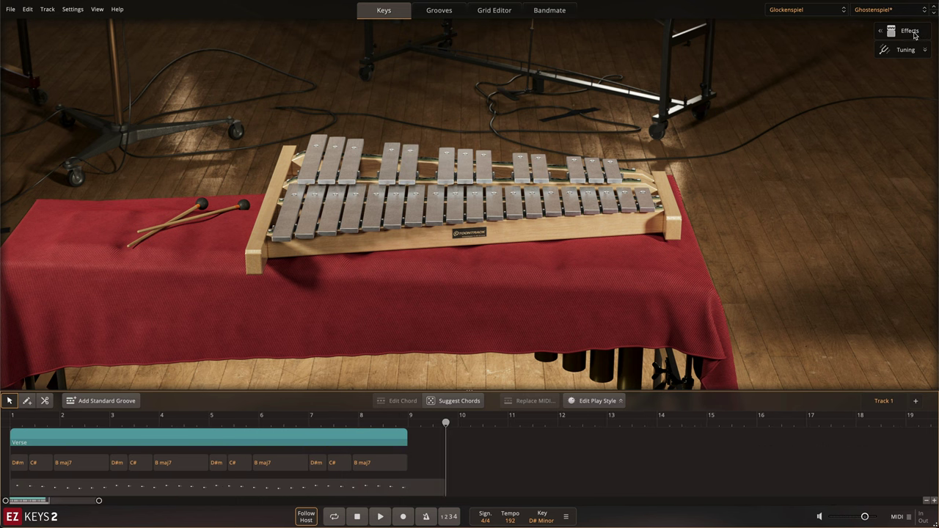
# Step: From the Effects Modulation knob, raise the Modulation automation point over the glockenspiel part
pyautogui.click(910, 31)
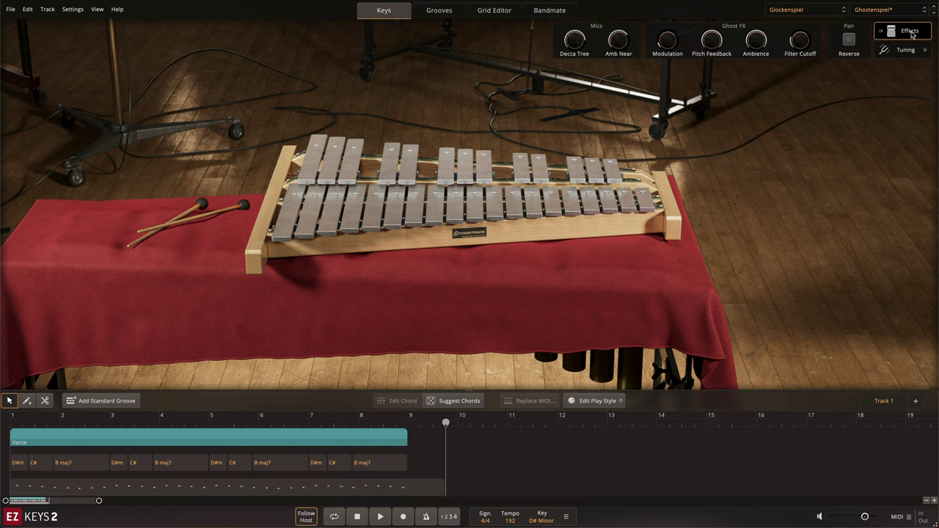
pyautogui.rightClick(664, 43)
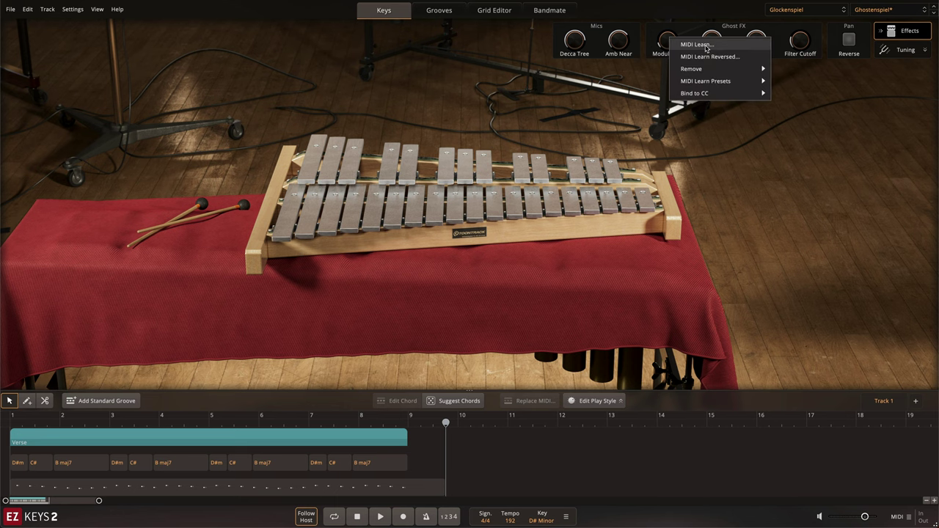
pyautogui.moveTo(693, 93)
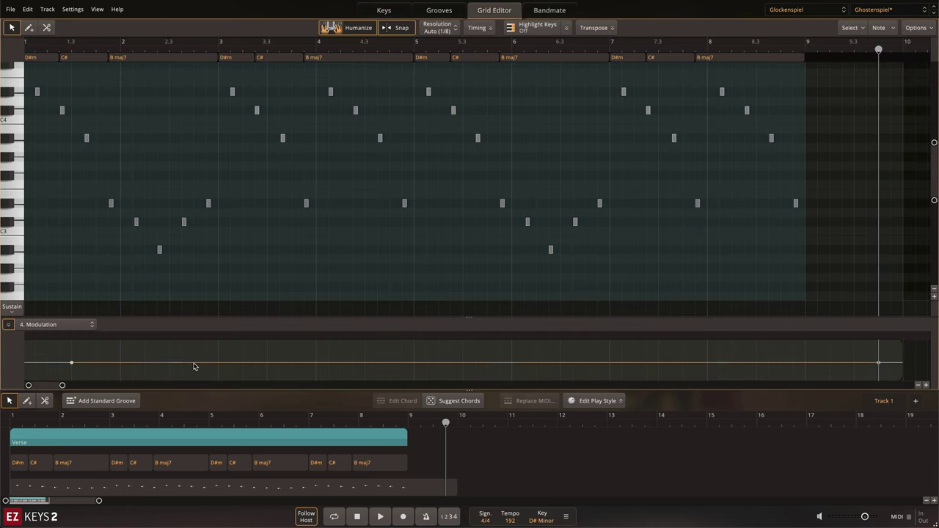
pyautogui.moveTo(195, 367); pyautogui.dragTo(390, 344)
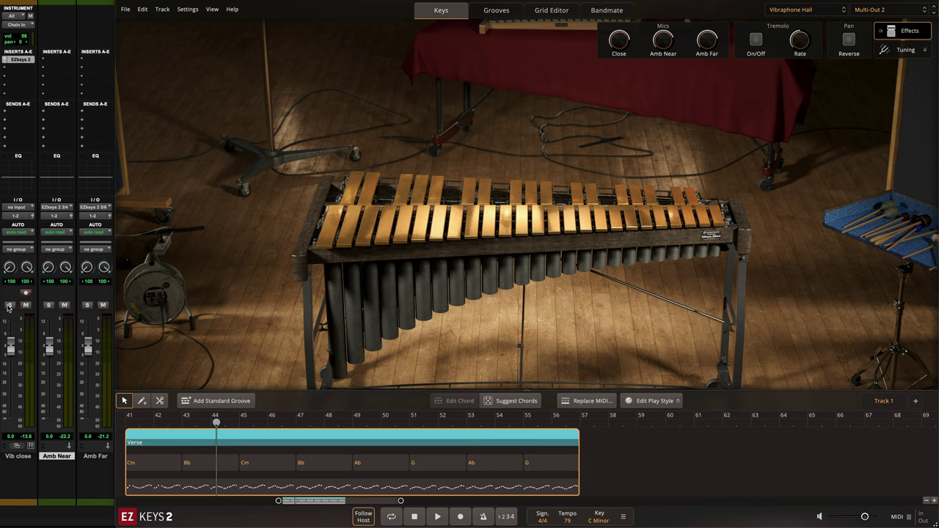
# Step: Play the Verse, solo Vib close, Amb Near and Amb Far in turn, then unsolo
pyautogui.press('space')
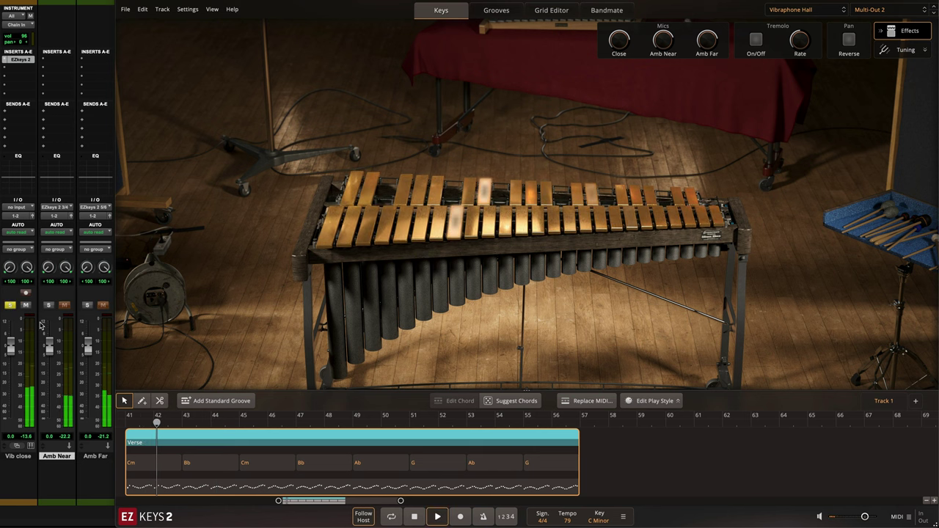
pyautogui.click(10, 304)
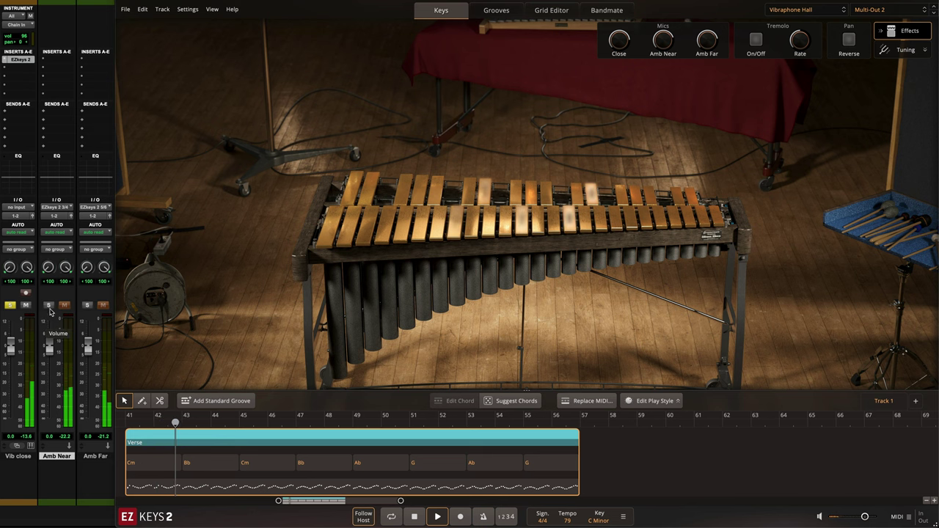
pyautogui.click(48, 305)
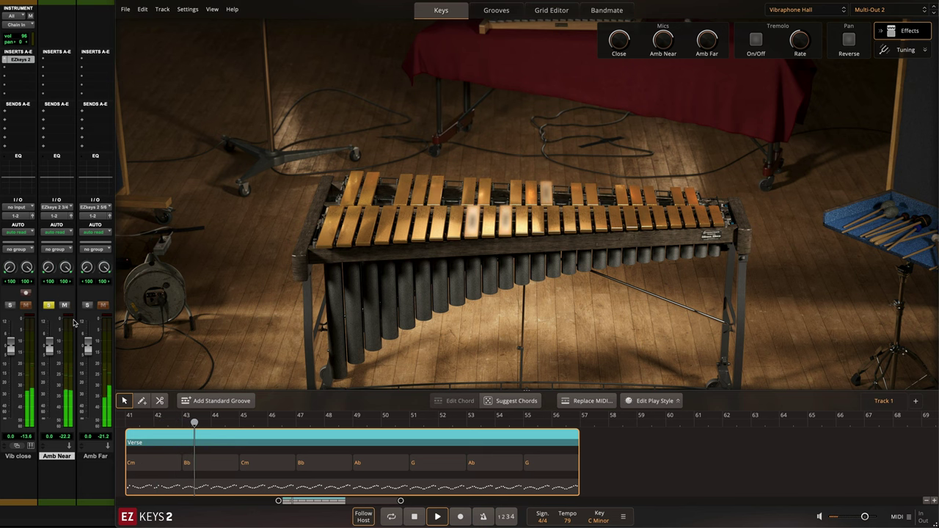
pyautogui.click(86, 306)
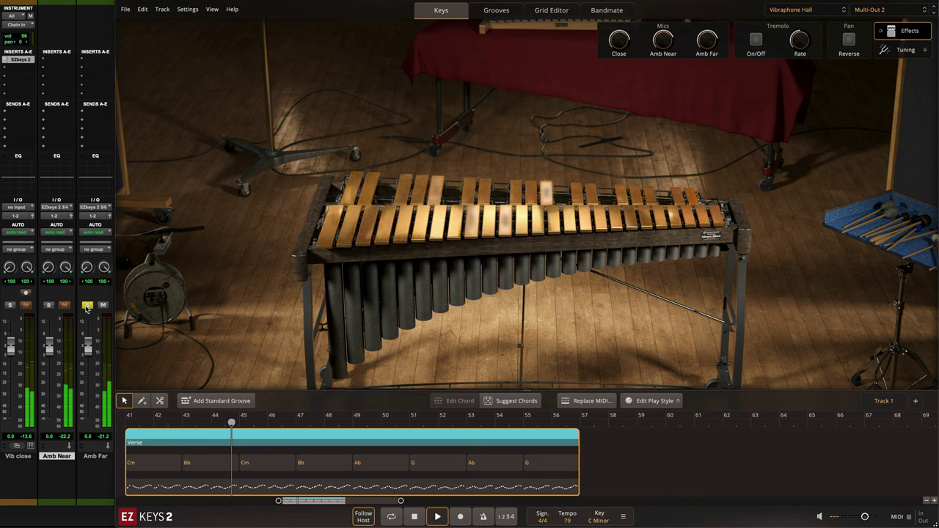
pyautogui.click(86, 305)
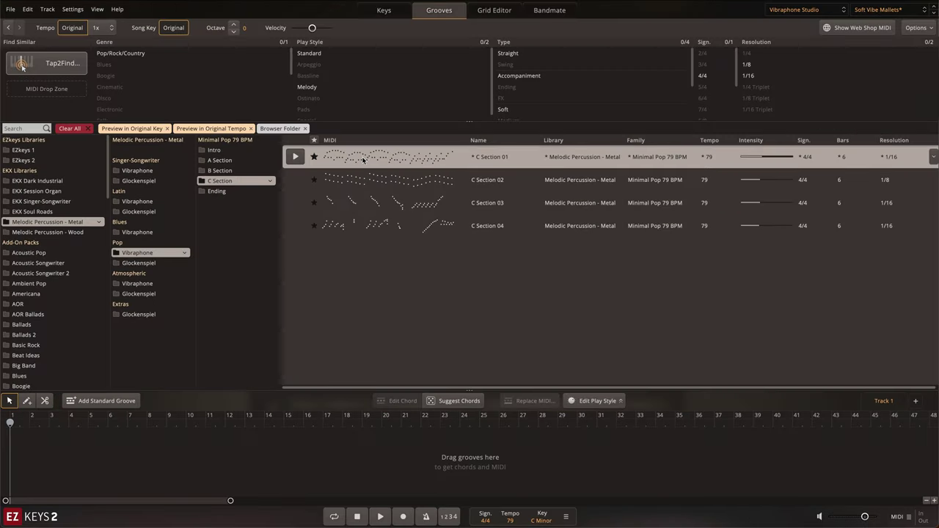
# Step: Place the C Section 01, 02 and 04 grooves as three consecutive Verse parts
pyautogui.moveTo(362, 159); pyautogui.dragTo(8, 456)
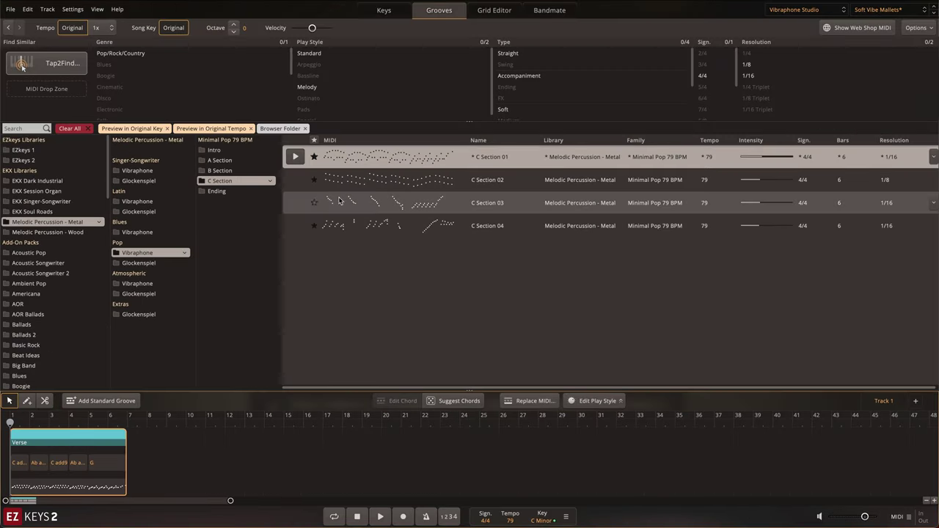
pyautogui.moveTo(359, 180); pyautogui.dragTo(129, 433)
pyautogui.moveTo(330, 226); pyautogui.dragTo(243, 438)
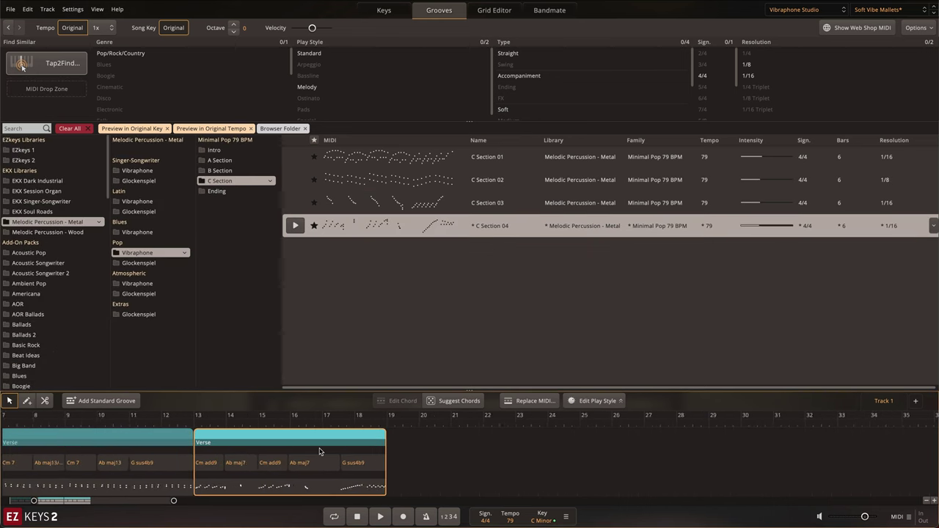
# Step: Keep the key at C Minor, set tempo to 78, and select the bar-13 Cm add9 chord
pyautogui.click(544, 520)
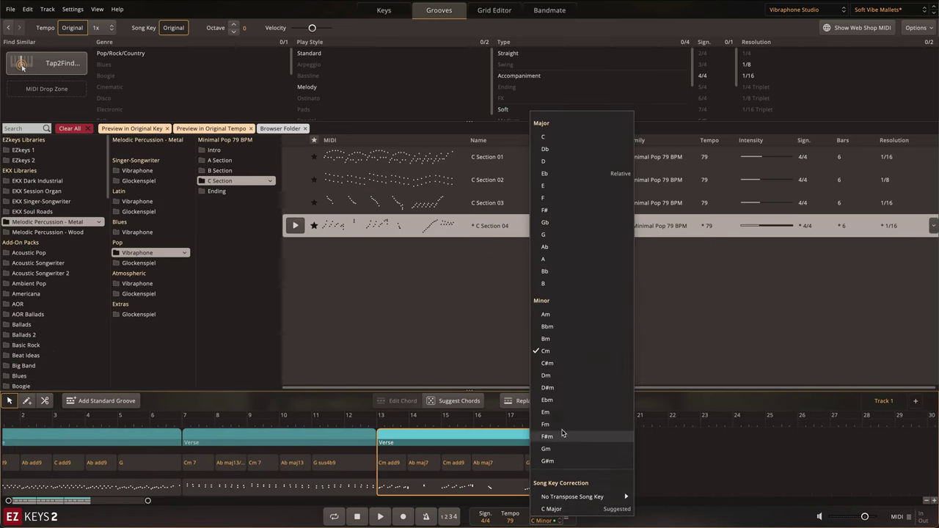
pyautogui.click(549, 351)
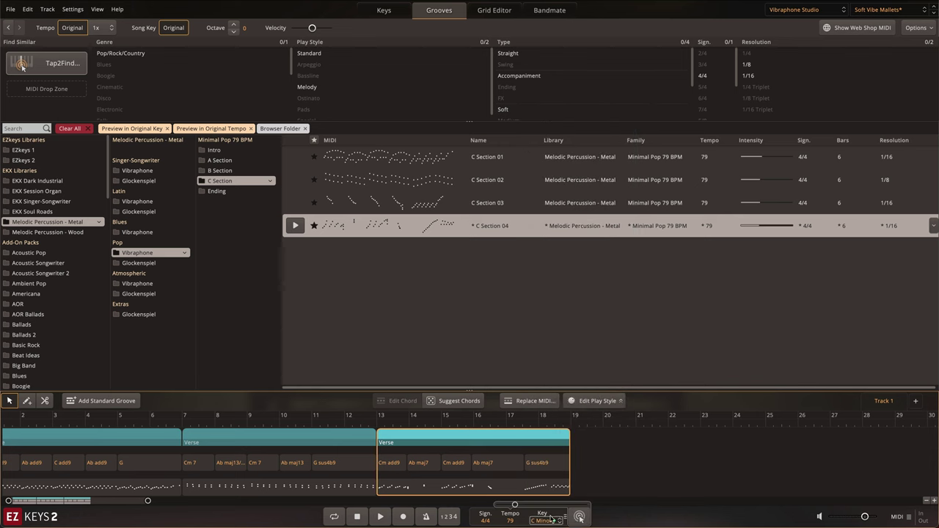
pyautogui.moveTo(512, 503); pyautogui.dragTo(522, 506)
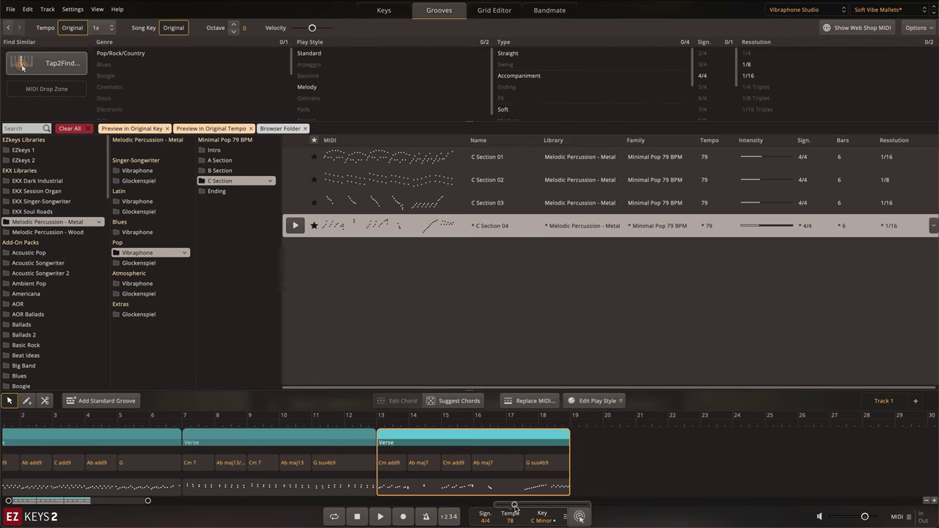
pyautogui.click(595, 483)
pyautogui.click(394, 464)
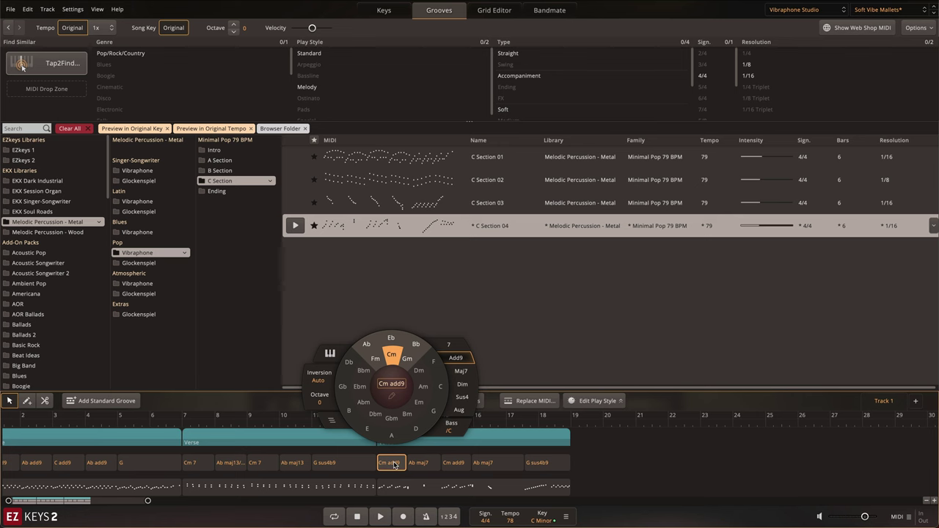
# Step: Make the chord Ab add9 and drop the C Section 01 groove onto bars 13–19
pyautogui.click(369, 346)
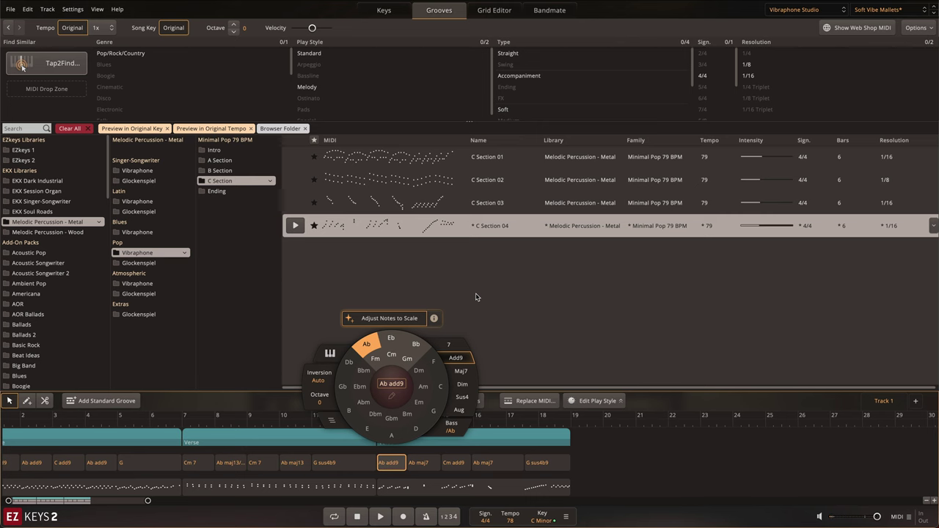
pyautogui.moveTo(388, 157); pyautogui.dragTo(517, 438)
# Step: Roll suggested chords Cm 7, Gm, Cm 9, Fm 7, Gm for the third Verse and audition them
pyautogui.click(449, 403)
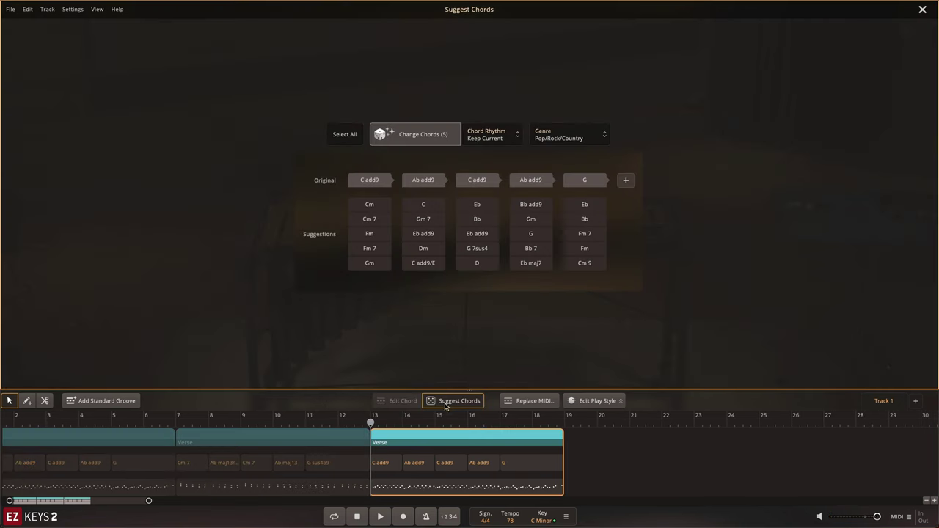
pyautogui.click(405, 135)
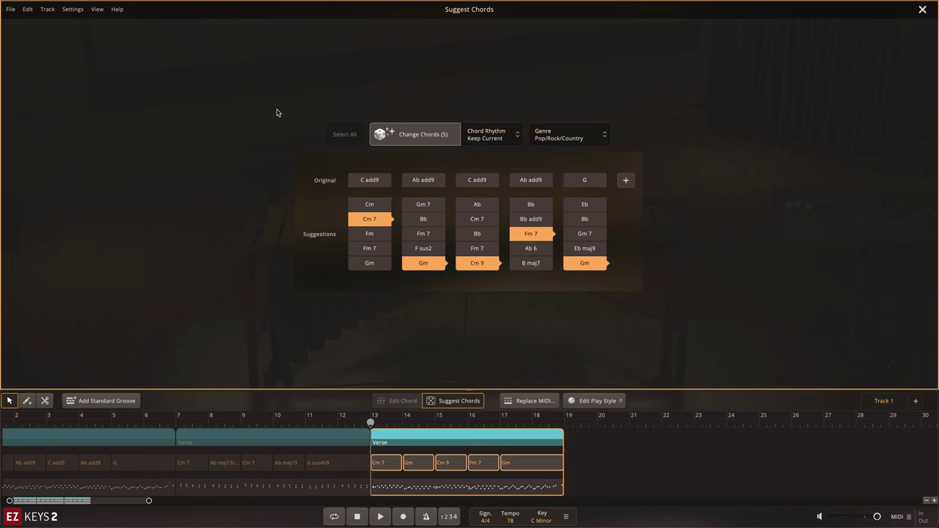
pyautogui.press('space')
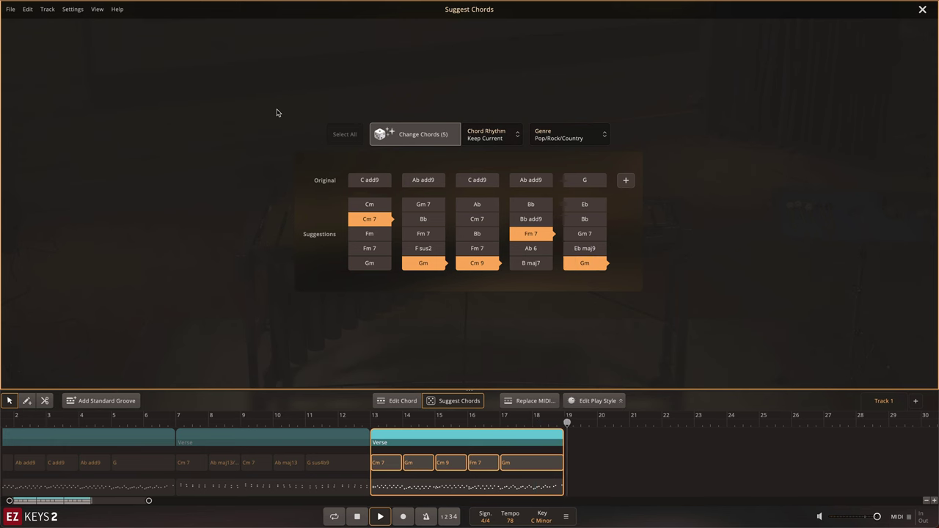
# Step: In the Grid Editor, highlight Scale/Mode keys and move bar 14's Bb note up to C4
pyautogui.click(470, 402)
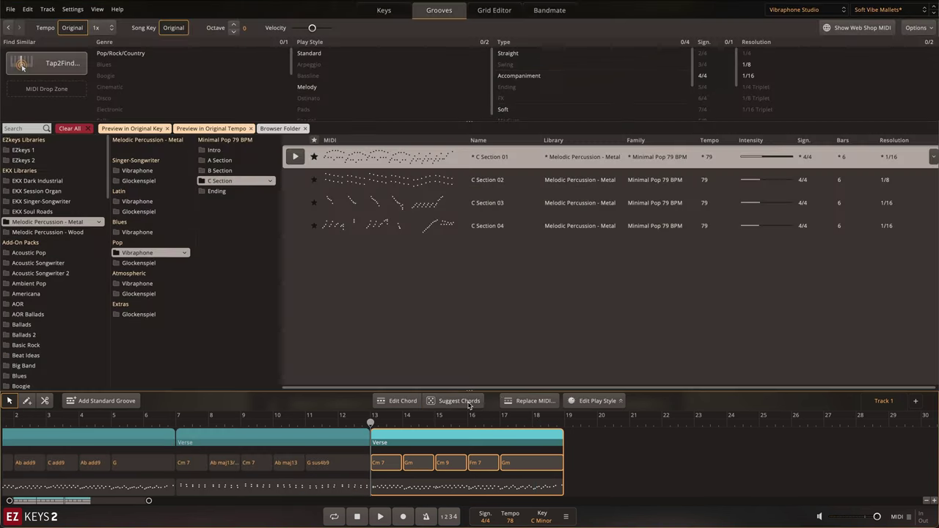
pyautogui.click(484, 10)
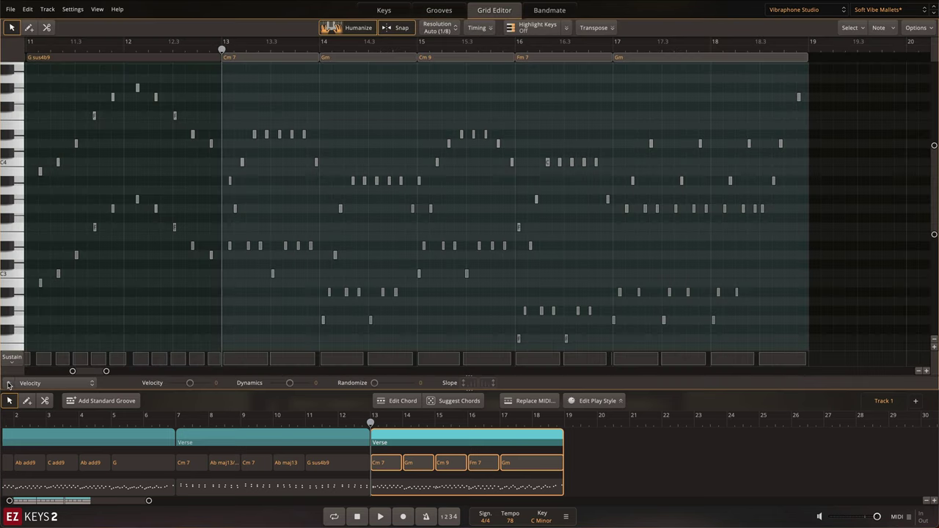
pyautogui.click(353, 360)
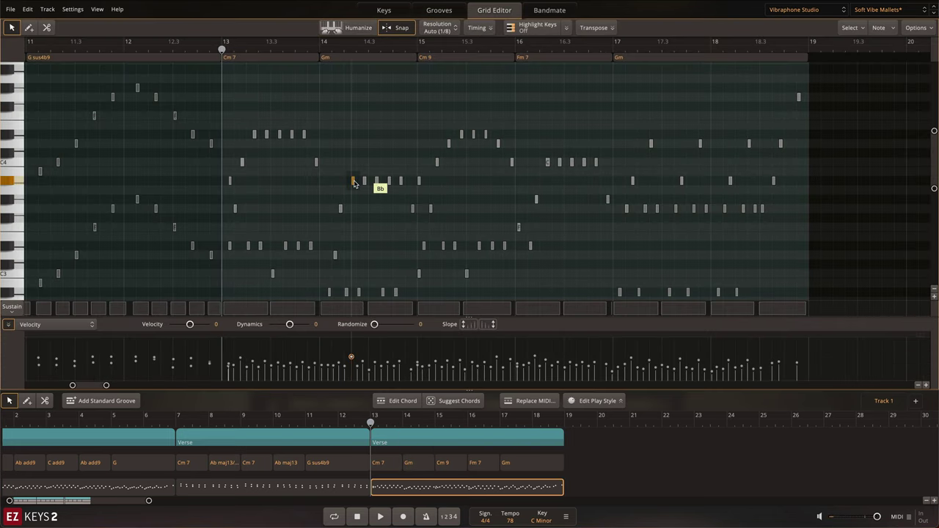
pyautogui.click(531, 25)
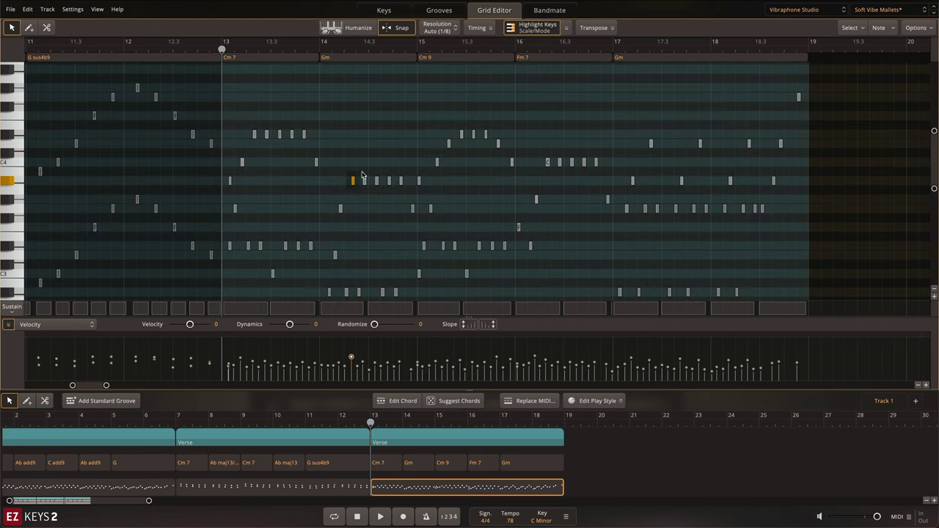
pyautogui.moveTo(353, 183); pyautogui.dragTo(355, 168)
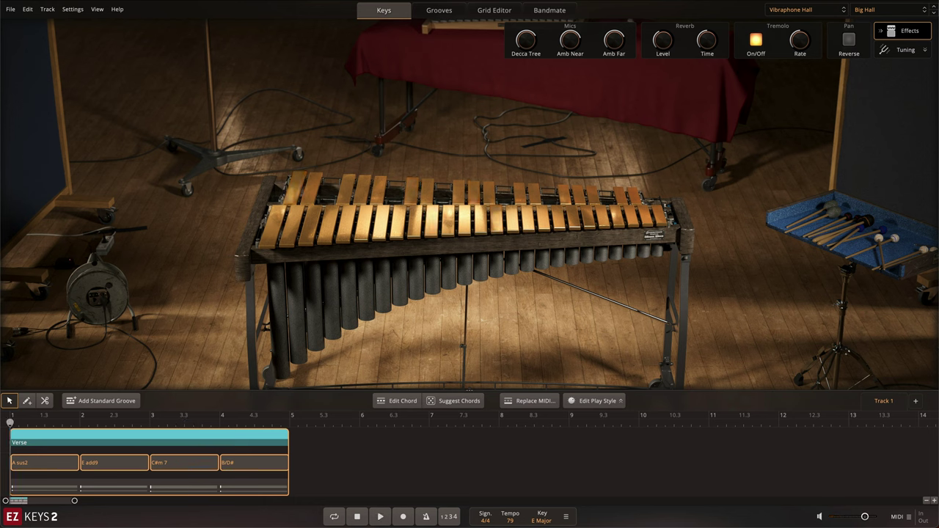
# Step: Audition Intro 02, 03 and 01 as replacement MIDI for the Verse, then pick Intro 04
pyautogui.click(530, 401)
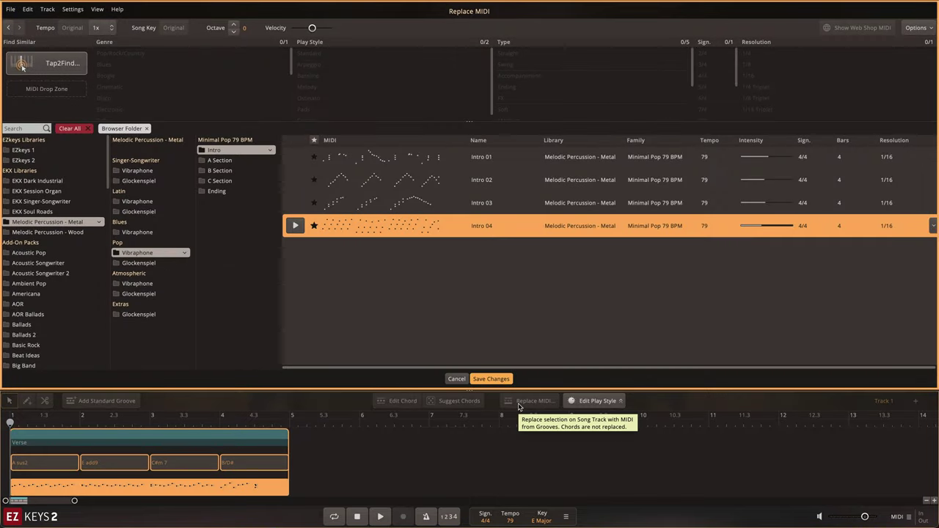
pyautogui.click(338, 179)
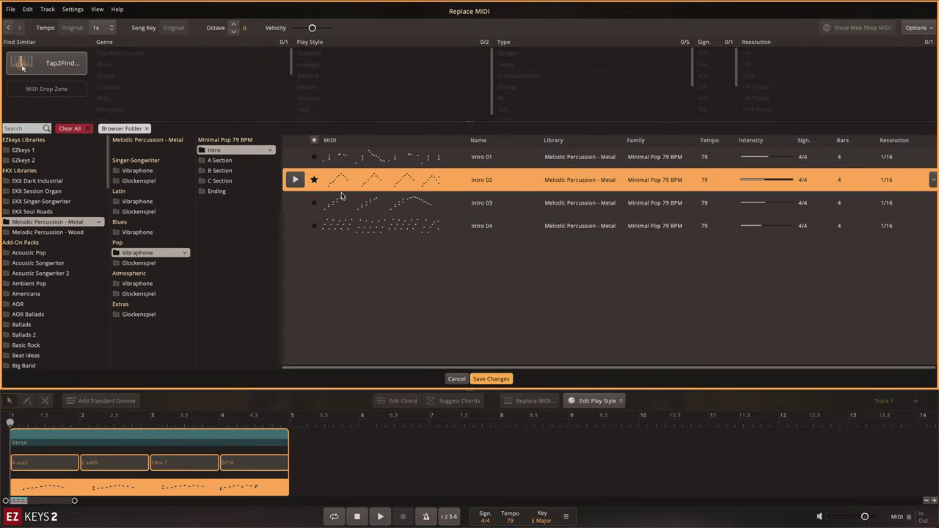
pyautogui.click(341, 198)
pyautogui.click(344, 162)
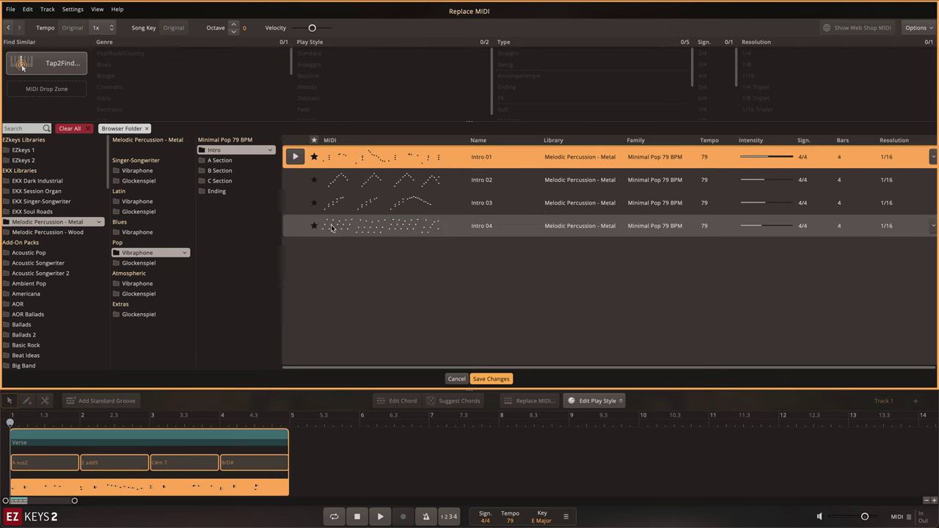
pyautogui.click(341, 228)
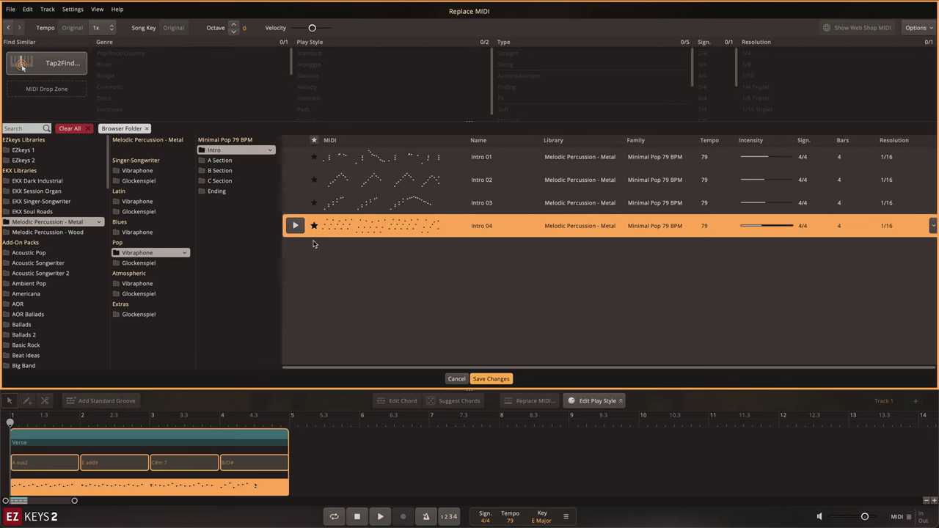
# Step: Save the Intro 04 groove change and play back the Verse
pyautogui.click(491, 379)
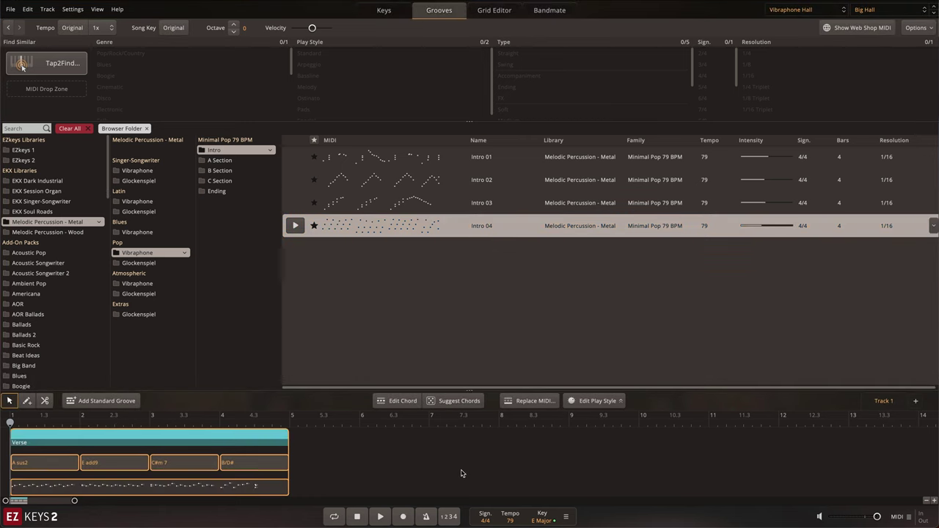
pyautogui.press('space')
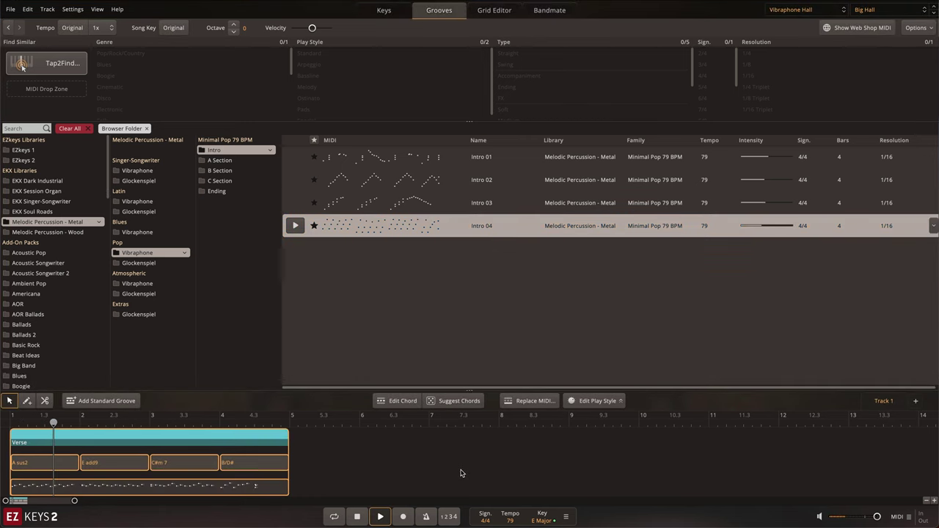